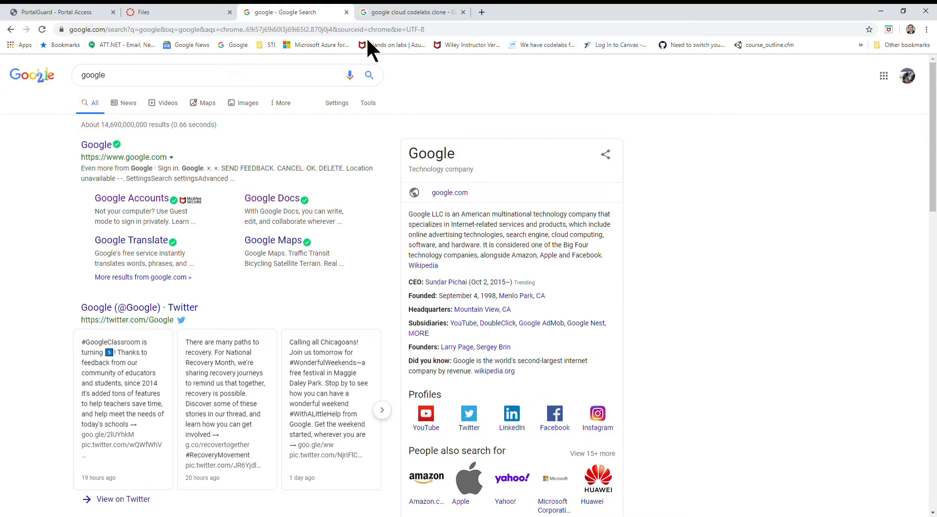
Go to cloud.google.com in the codelabs search tab and open the Google Cloud console.
click(447, 16)
click(452, 31)
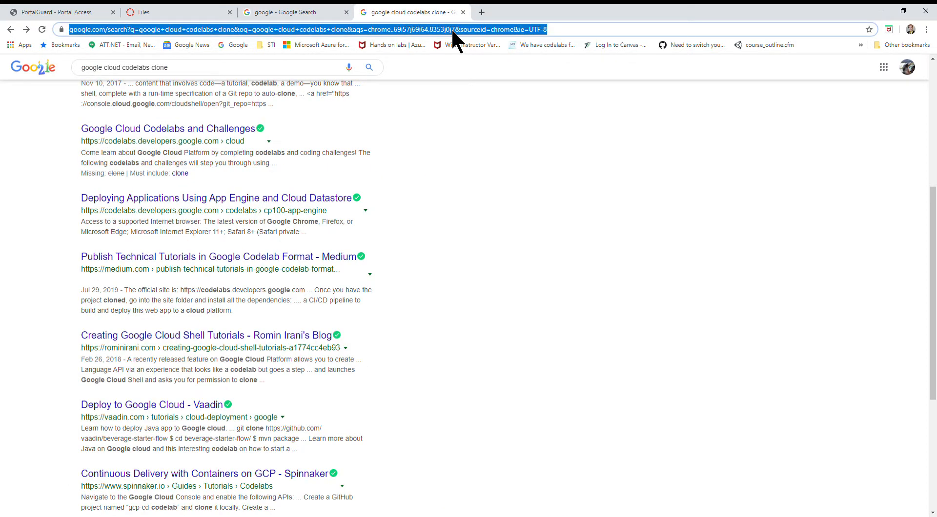
text(cloud.google.com)
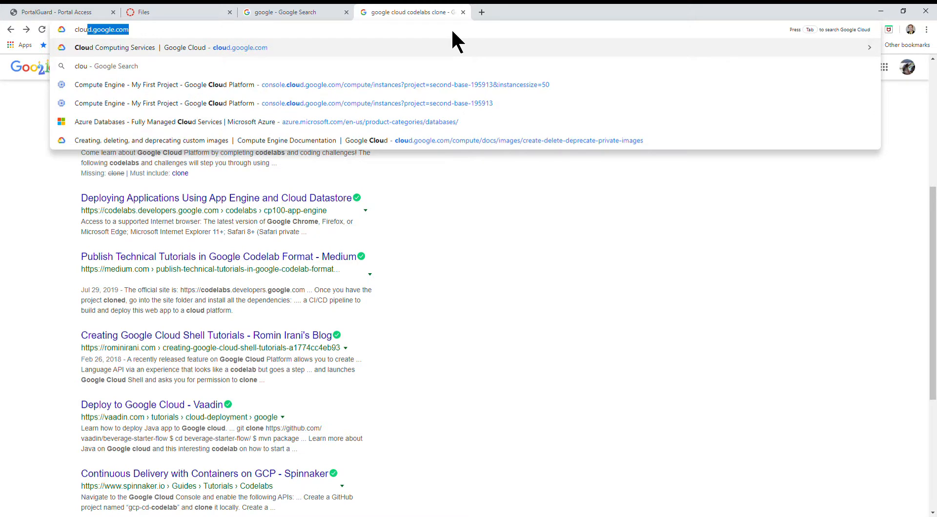
key(Return)
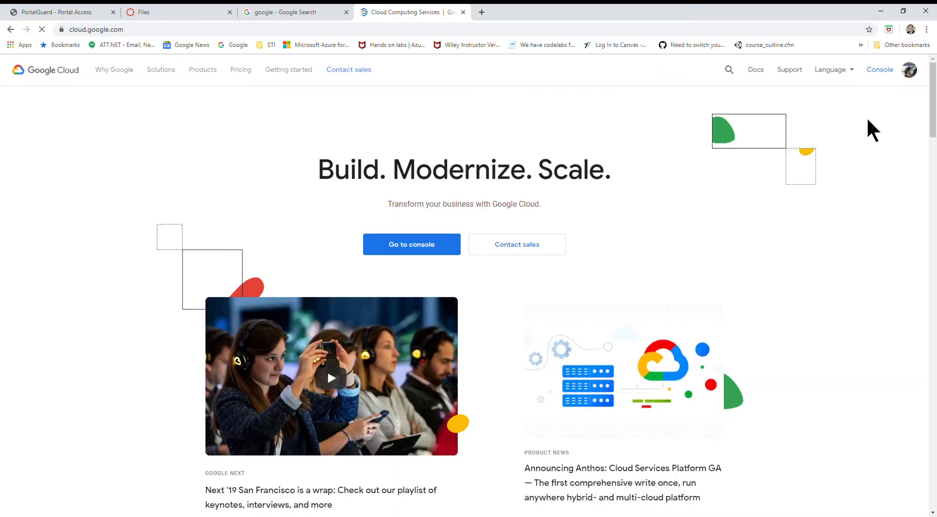
scroll(884, 122, down, 1)
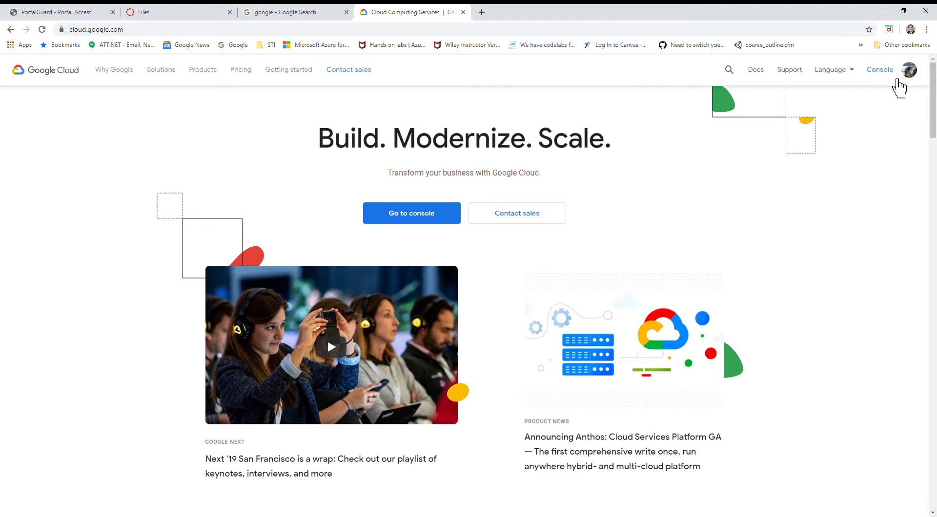
click(898, 80)
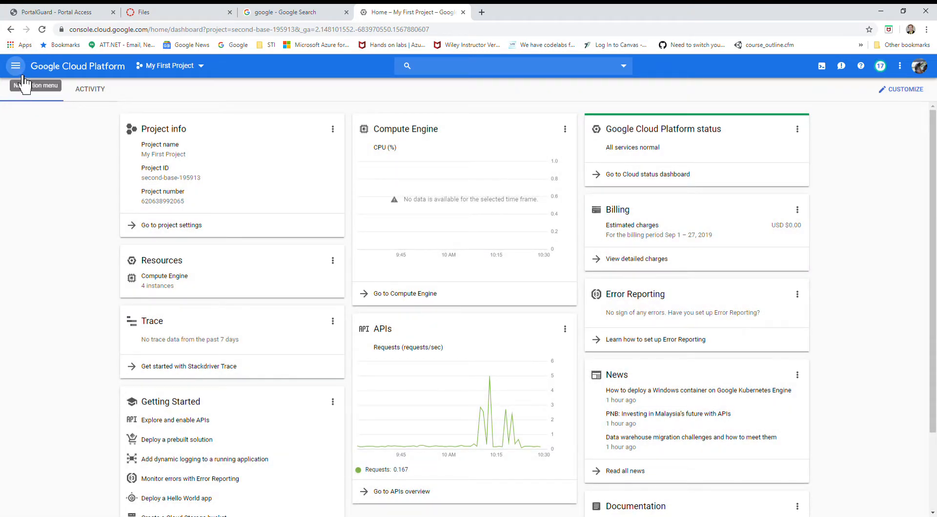
Open the list of Compute Engine VM instances for My First Project.
click(23, 77)
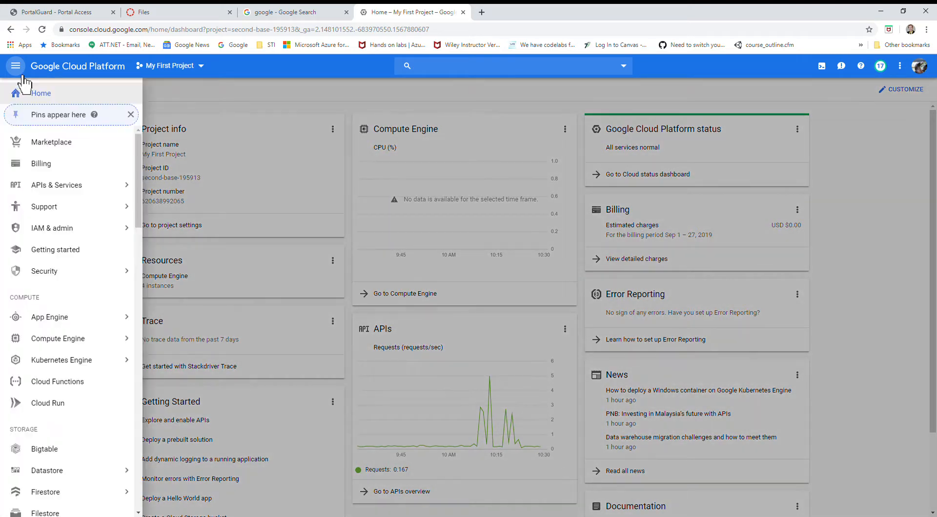
mouse_move(77, 362)
click(77, 348)
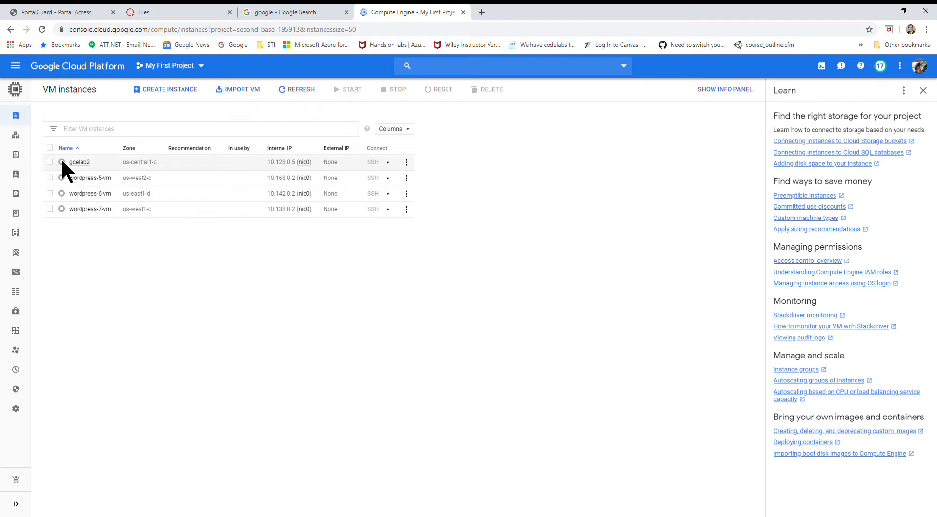
Review the settings for a new VM instance and create it with the default name instance-1 and default configuration.
mouse_move(61, 162)
click(50, 162)
click(168, 96)
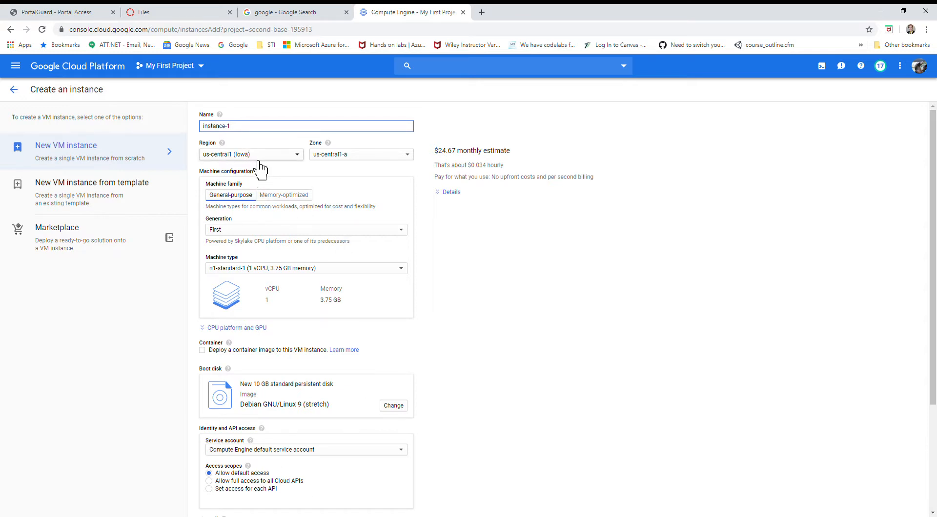
scroll(259, 149, down, 2)
scroll(238, 146, up, 1)
scroll(236, 161, up, 2)
scroll(283, 305, down, 2)
scroll(284, 312, down, 1)
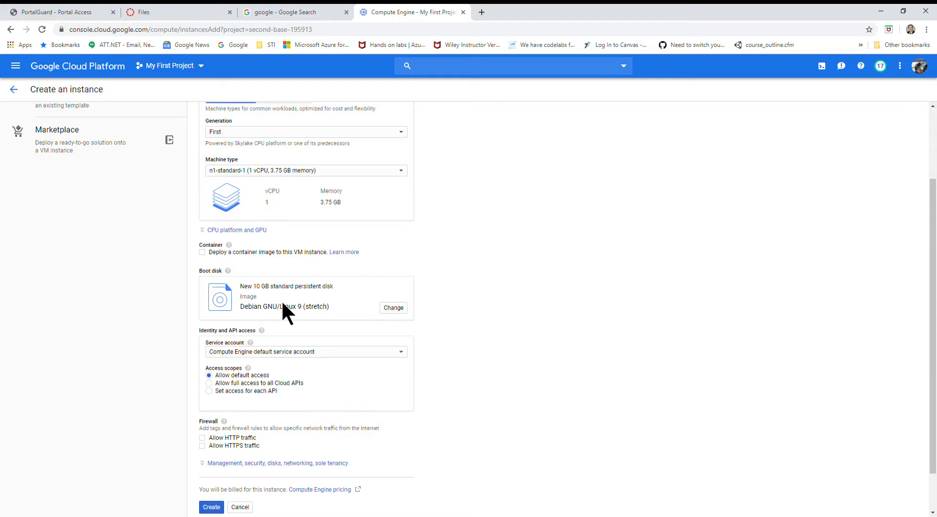
scroll(282, 304, up, 2)
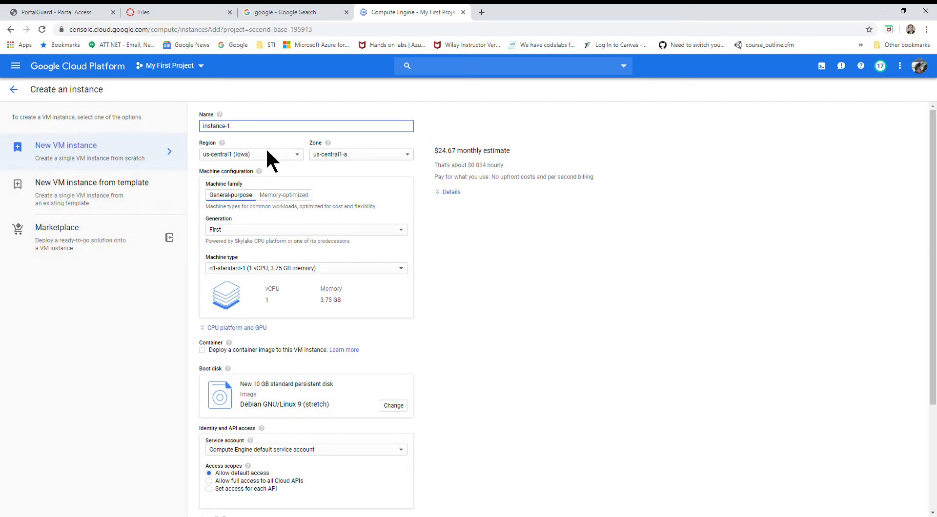
scroll(268, 185, down, 3)
scroll(276, 200, up, 3)
scroll(303, 248, down, 3)
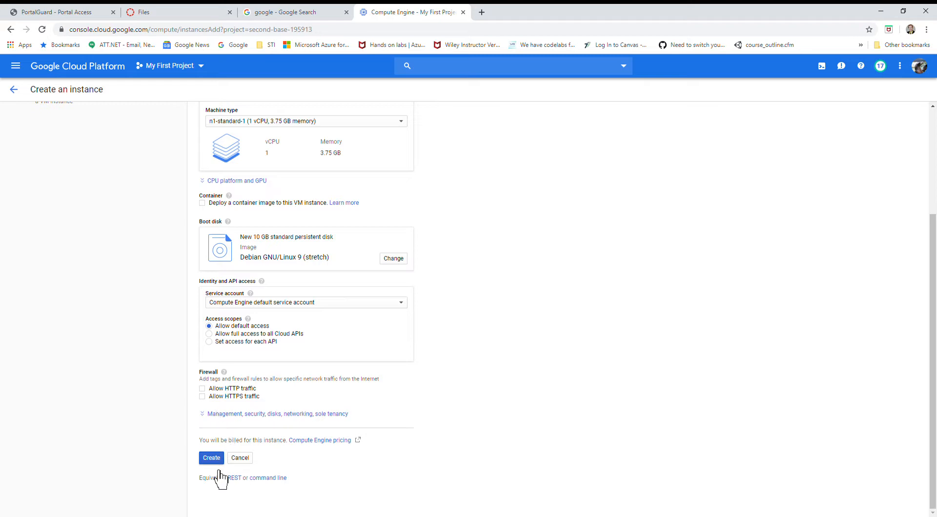
click(207, 459)
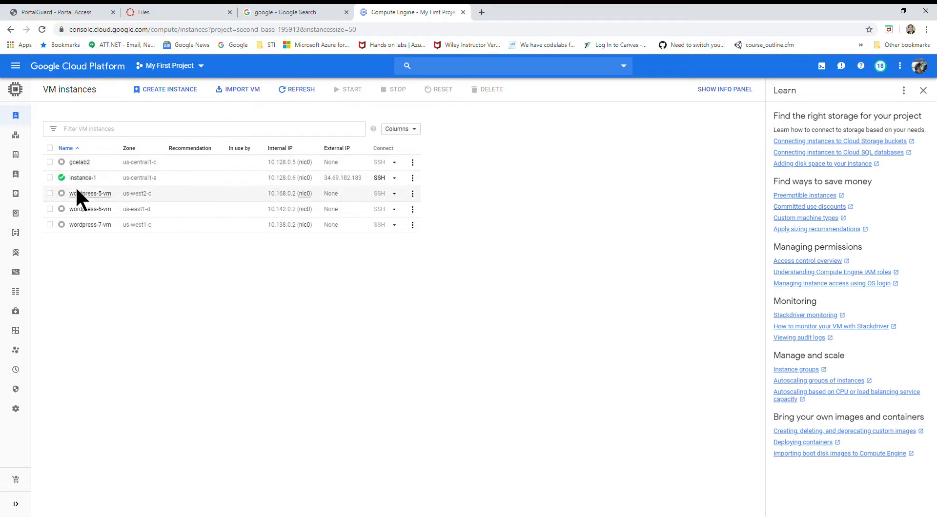
Stop the VM instance instance-1.
click(50, 178)
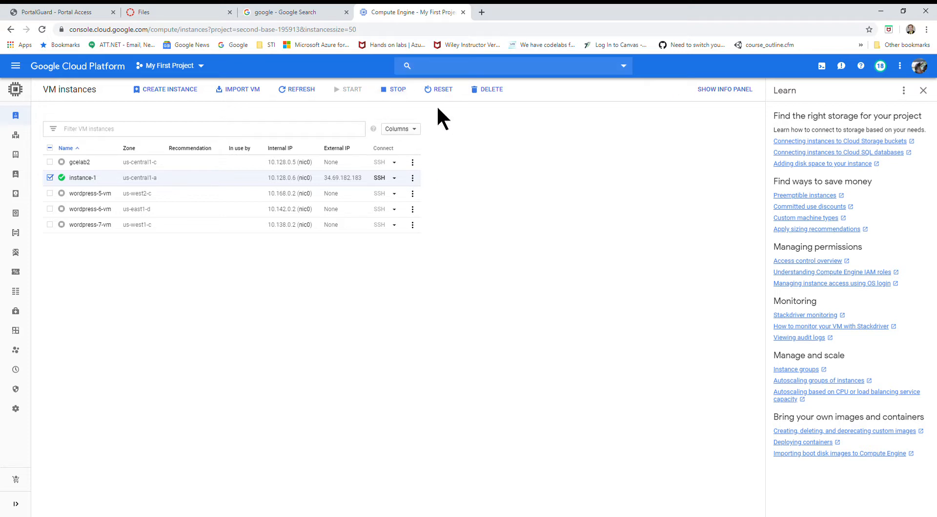
click(393, 90)
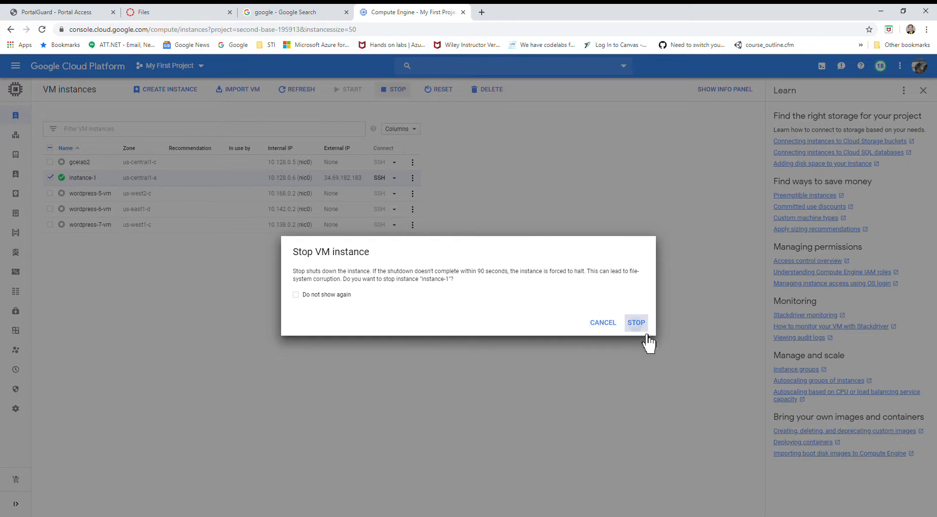
click(638, 323)
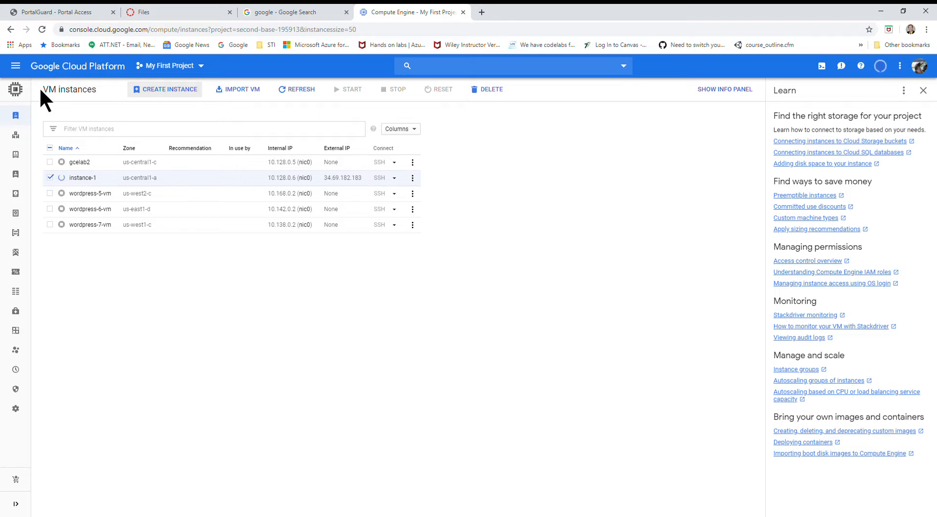
Start a new Compute Engine instance template and set its machine type to f1-micro (1 vCPU, 614 MB memory).
click(16, 66)
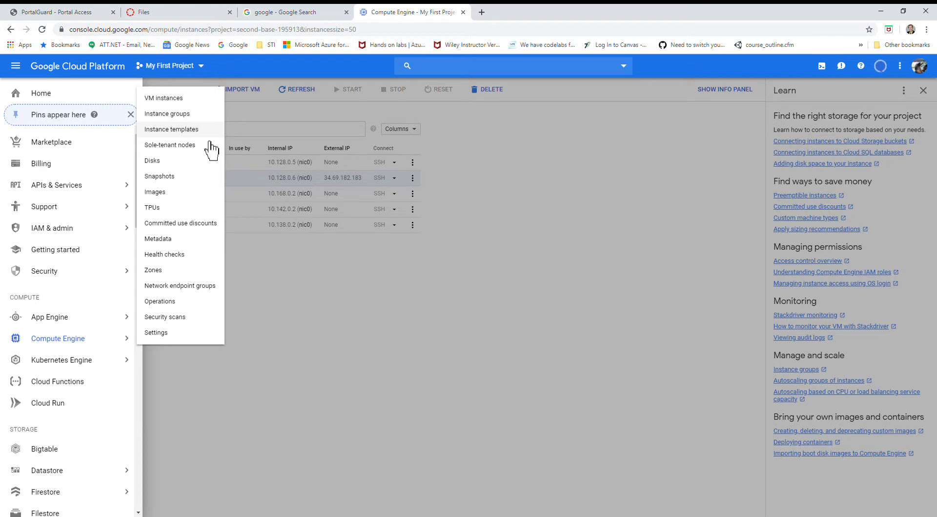
click(180, 130)
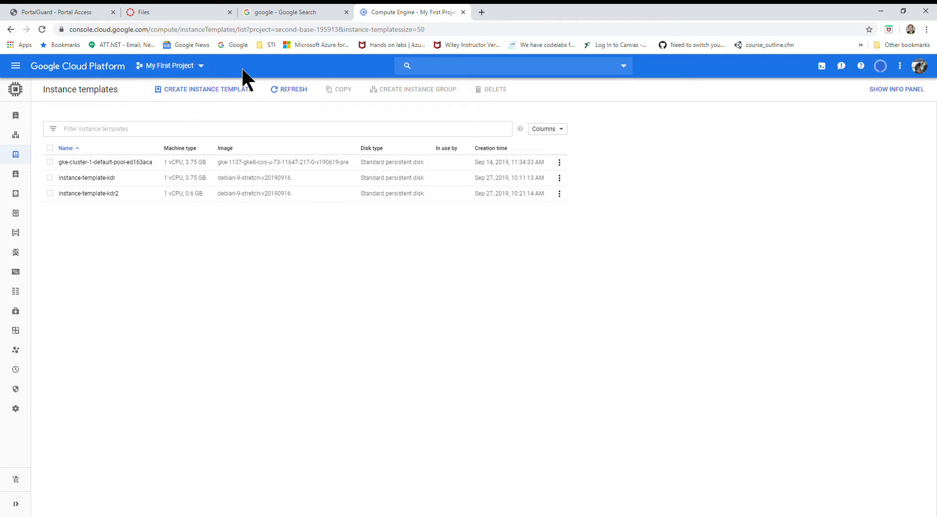
click(193, 95)
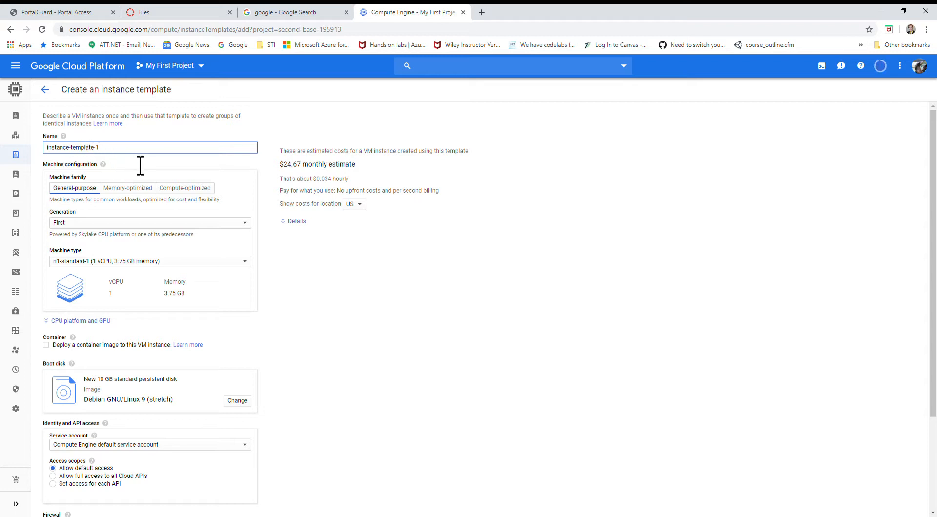
click(139, 267)
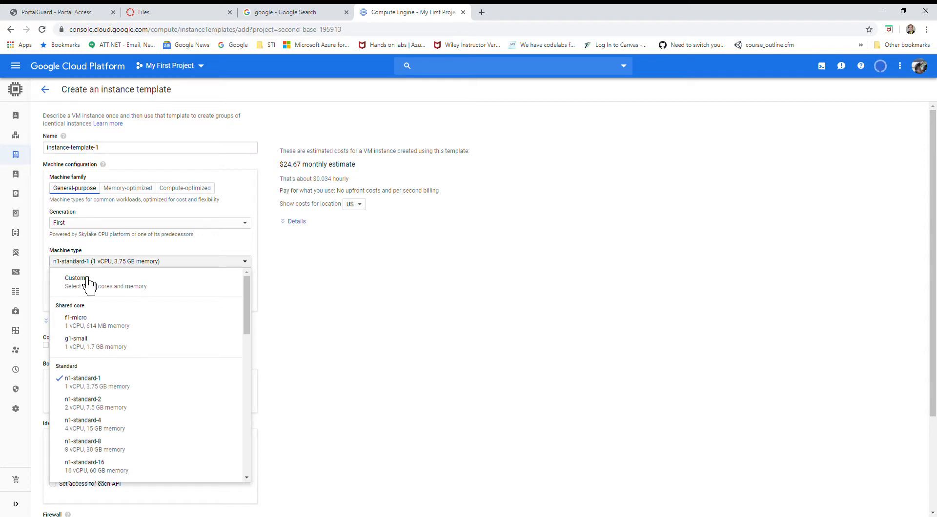
click(86, 331)
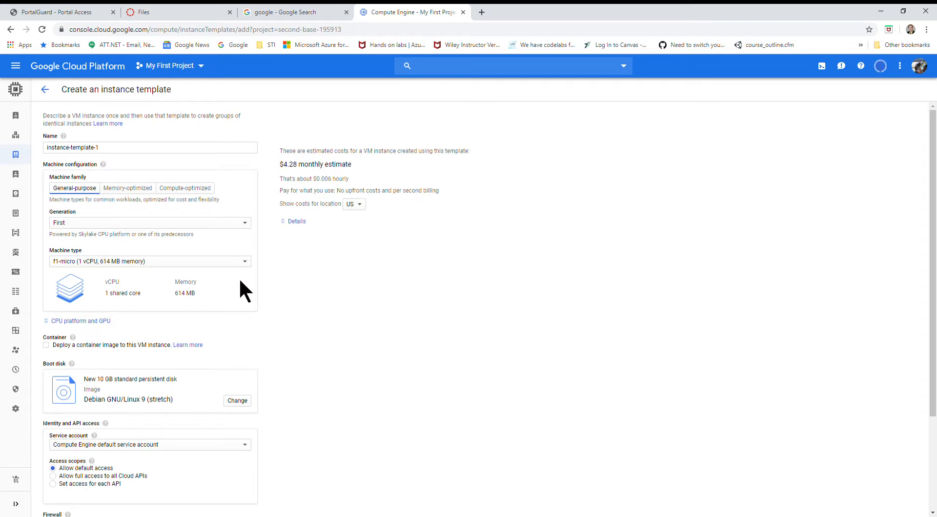
Change the template's boot disk image to Ubuntu 19.04.
scroll(240, 282, down, 3)
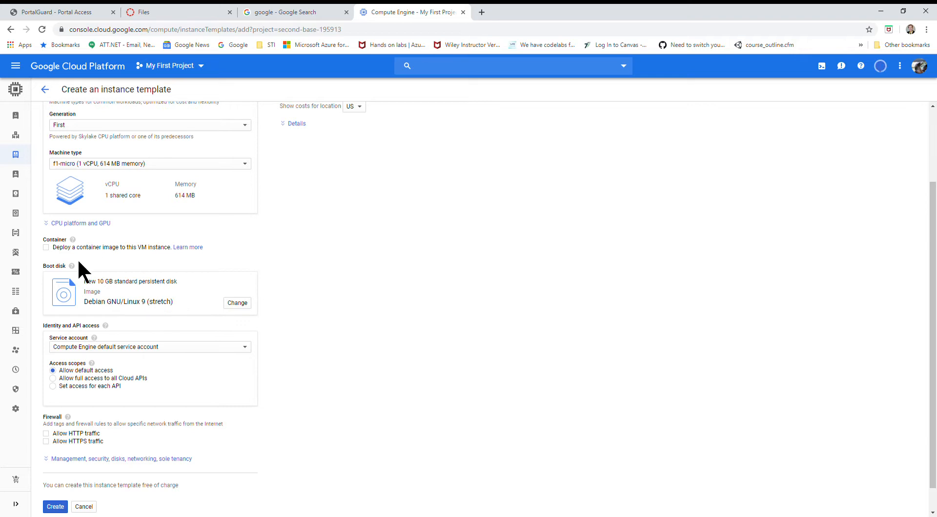
click(238, 304)
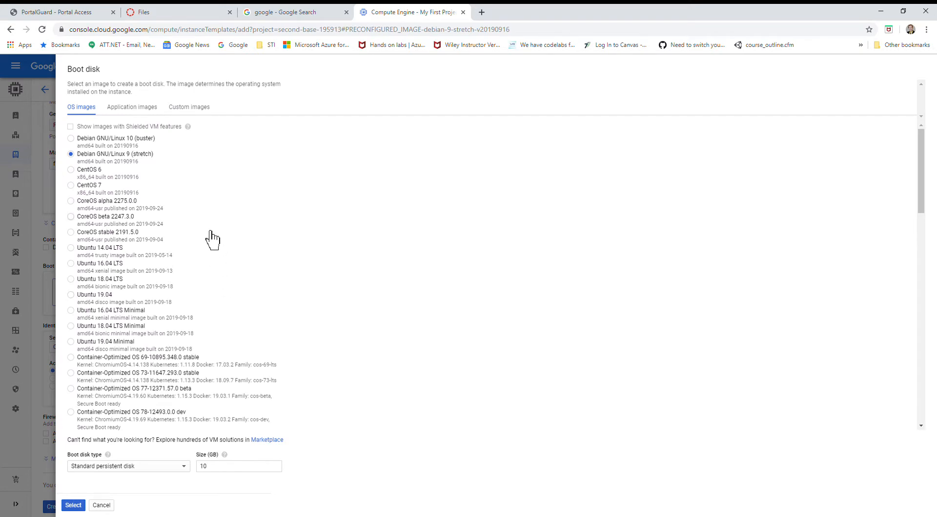
click(100, 303)
scroll(245, 302, down, 4)
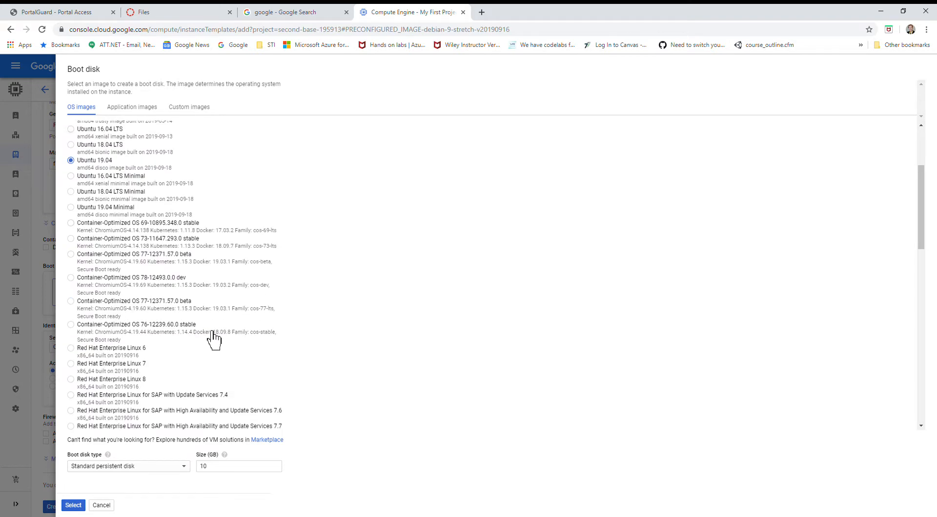
click(75, 506)
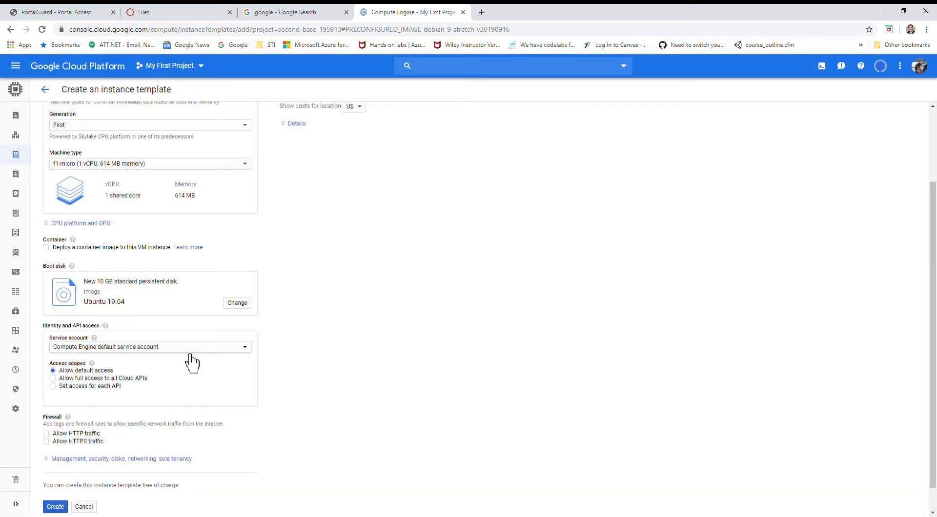
Allow HTTP and HTTPS traffic through the firewall and create the instance template.
scroll(225, 310, down, 1)
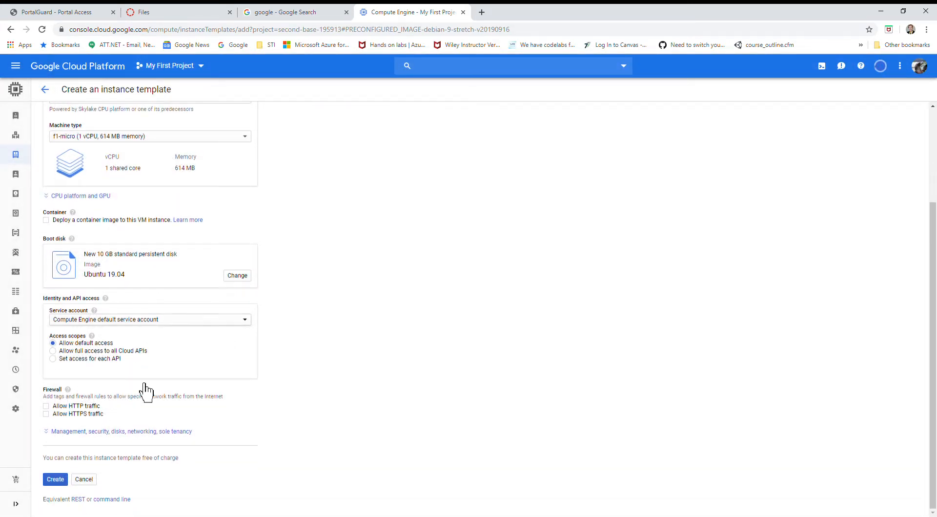
click(47, 406)
click(48, 414)
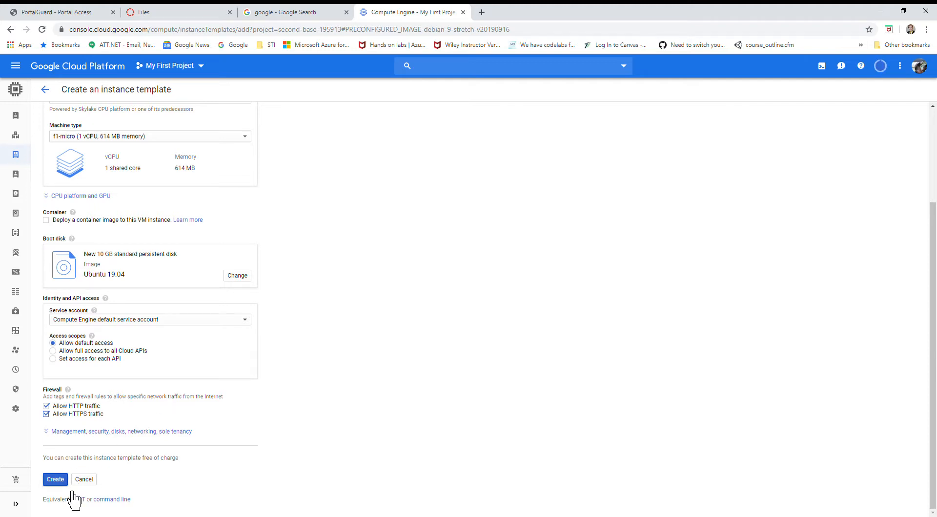
click(57, 480)
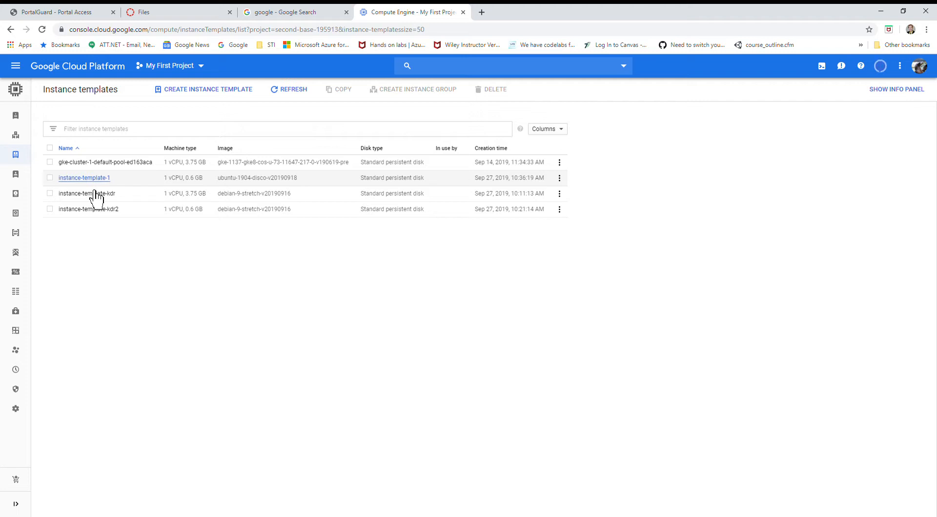
Open the details of instance-template-1 and start creating a VM from it.
click(47, 177)
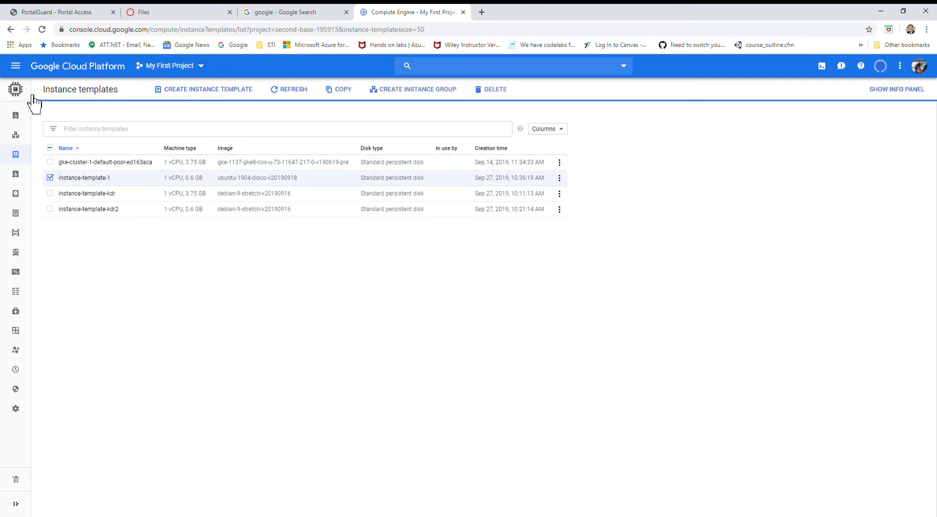
click(18, 72)
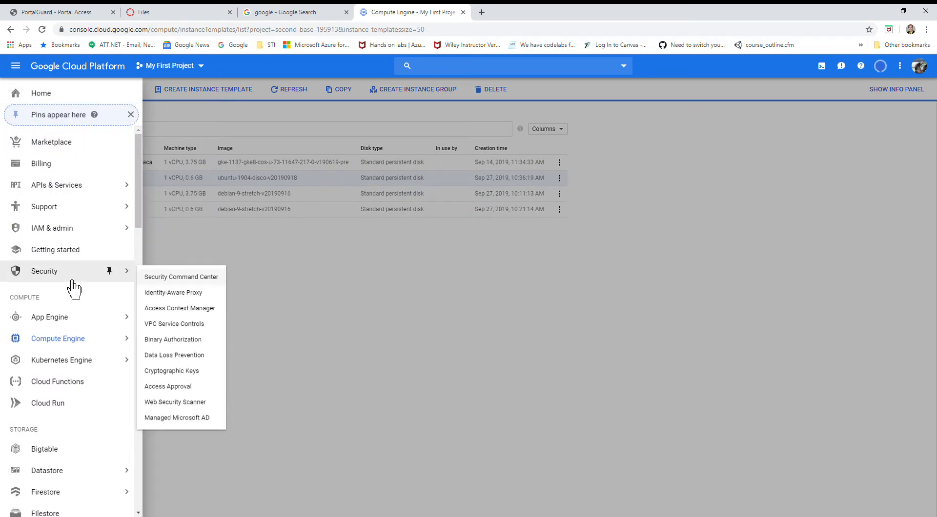
mouse_move(61, 351)
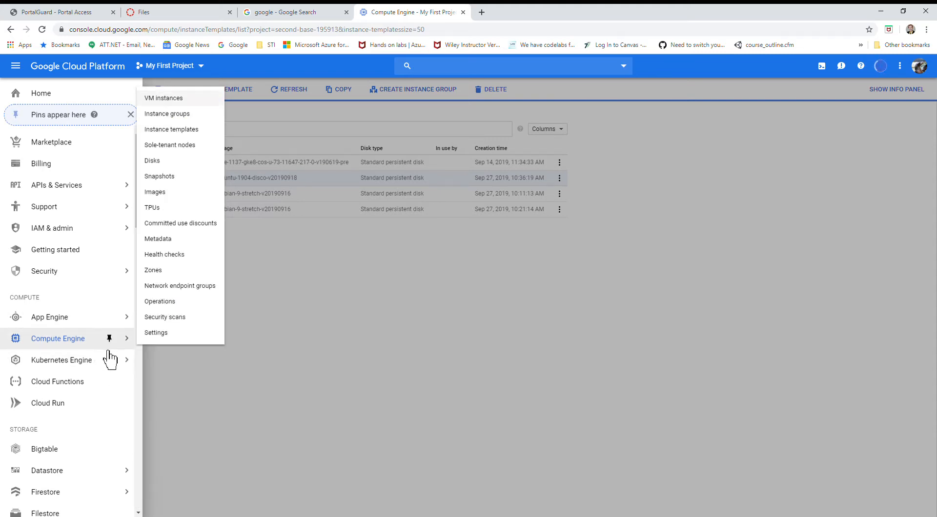
click(172, 130)
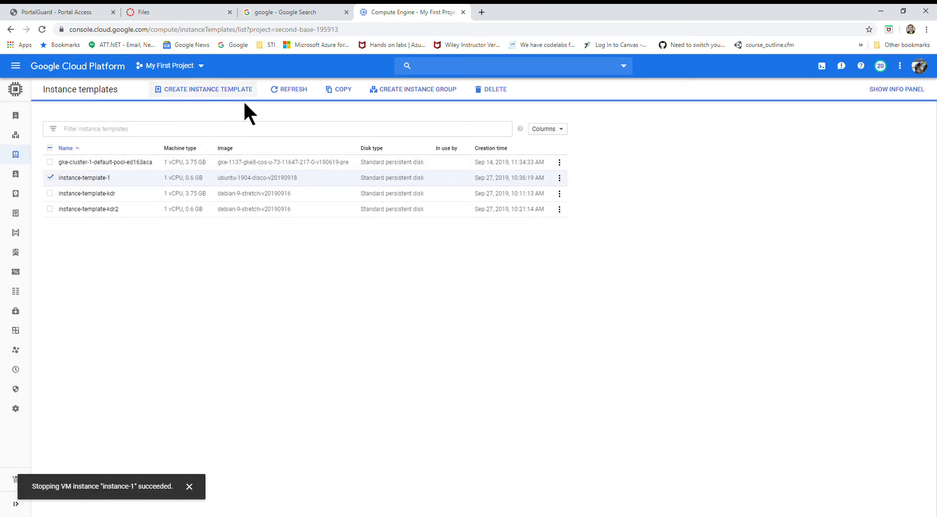
click(91, 177)
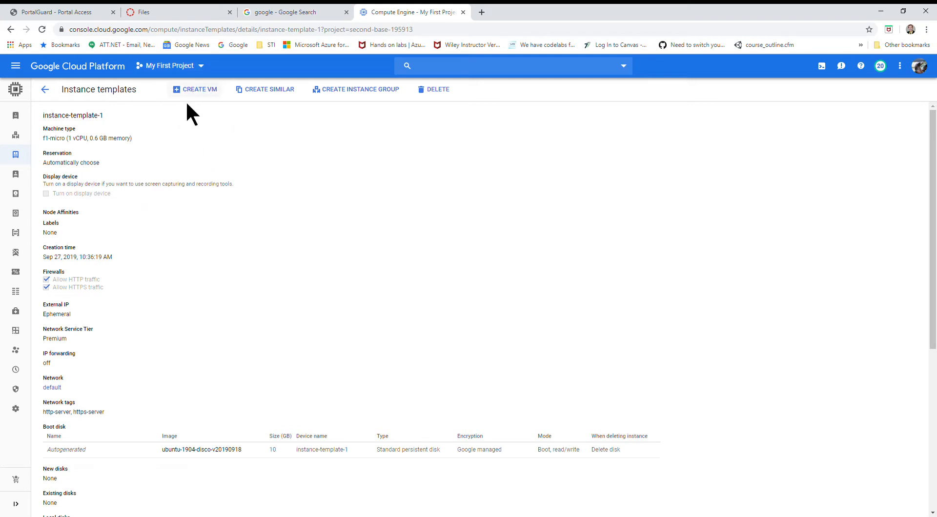
click(204, 103)
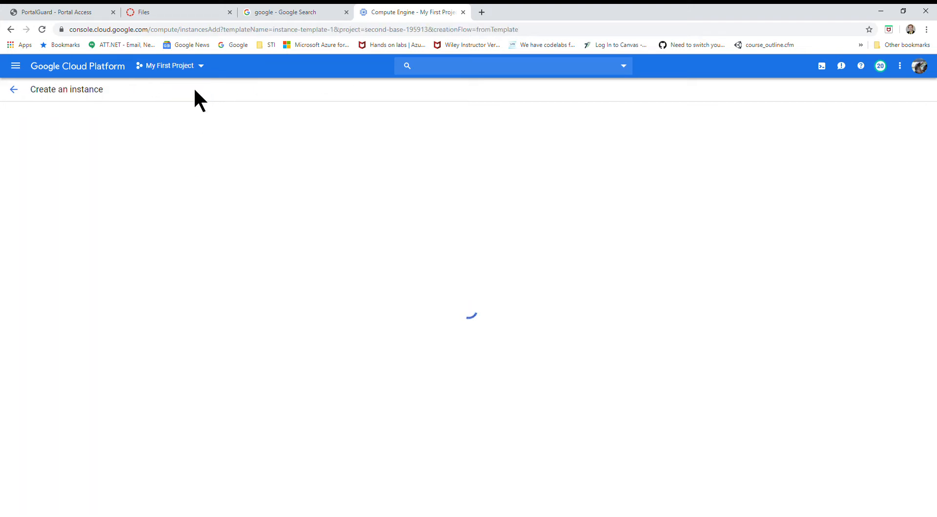